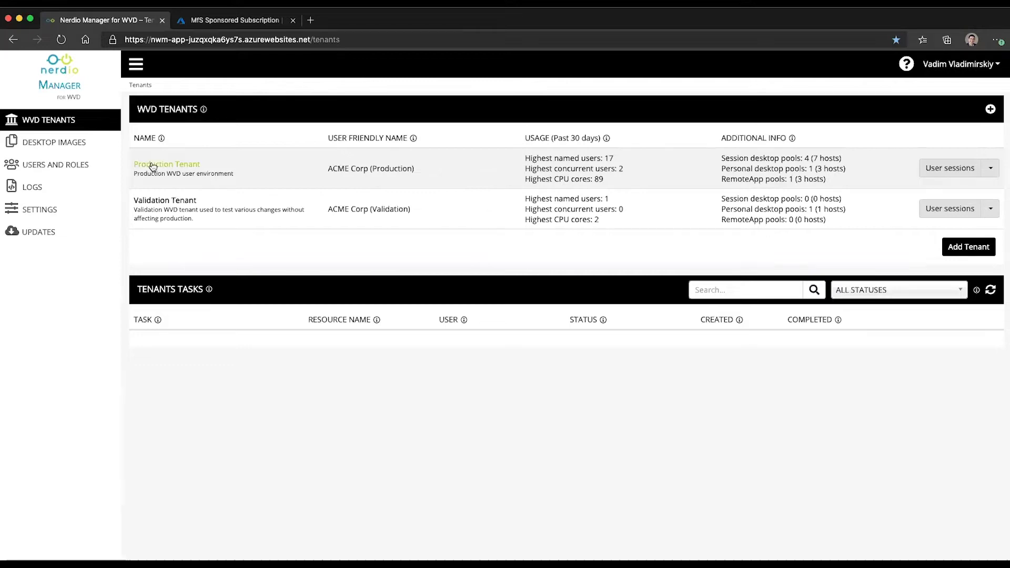
- Show the Updates page, where version 2.0.0 (May 14, 2020 private preview) is listed as deployed
{"action": "left_click", "coordinate": [102, 240]}
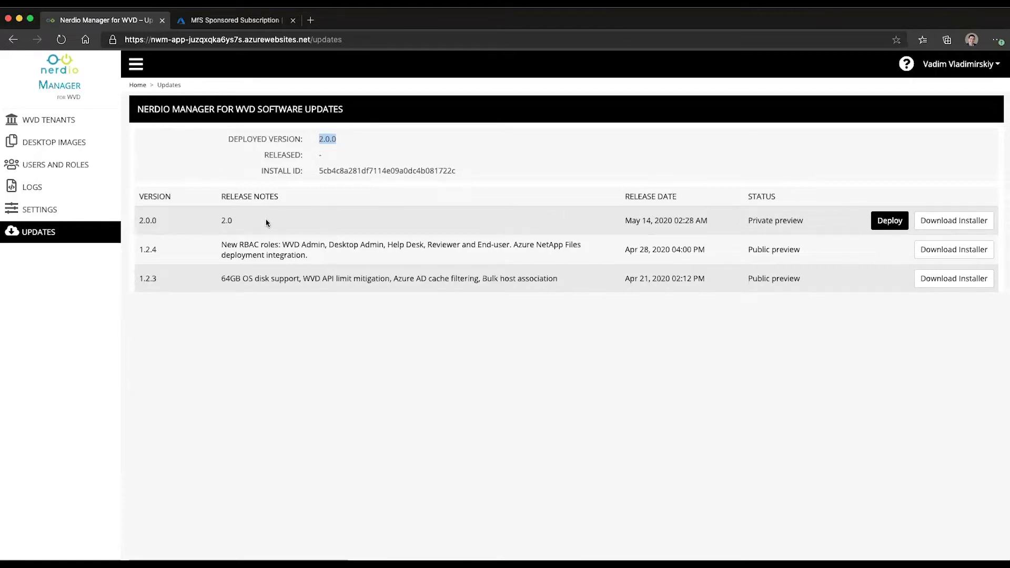
- View the Settings page, where the WVD object model reads Fall 2019 Release - non-ARM (GA)
{"action": "left_click", "coordinate": [84, 218]}
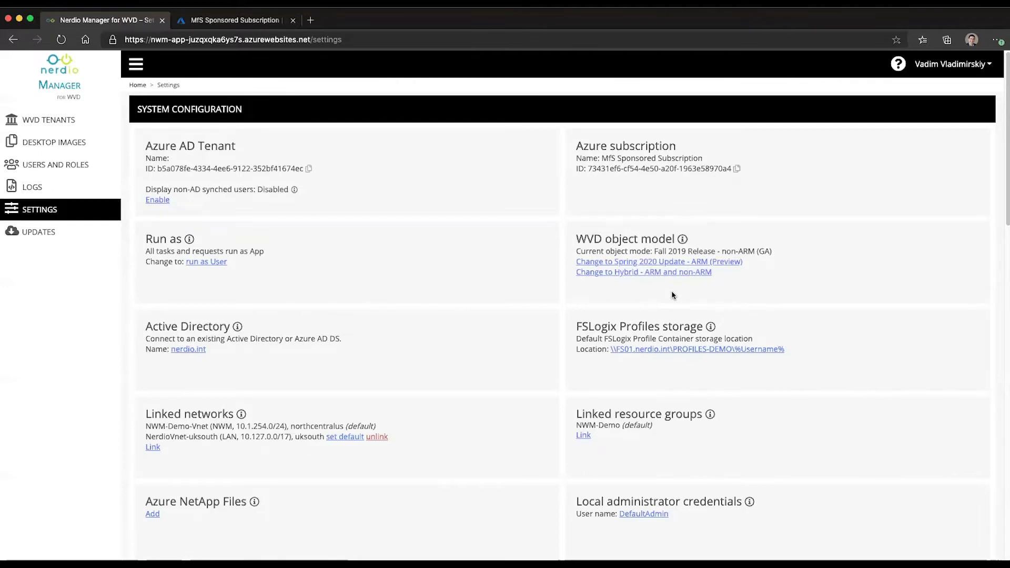
- Switch the WVD object model to Hybrid and accept the organization permissions consent
{"action": "left_click", "coordinate": [610, 274]}
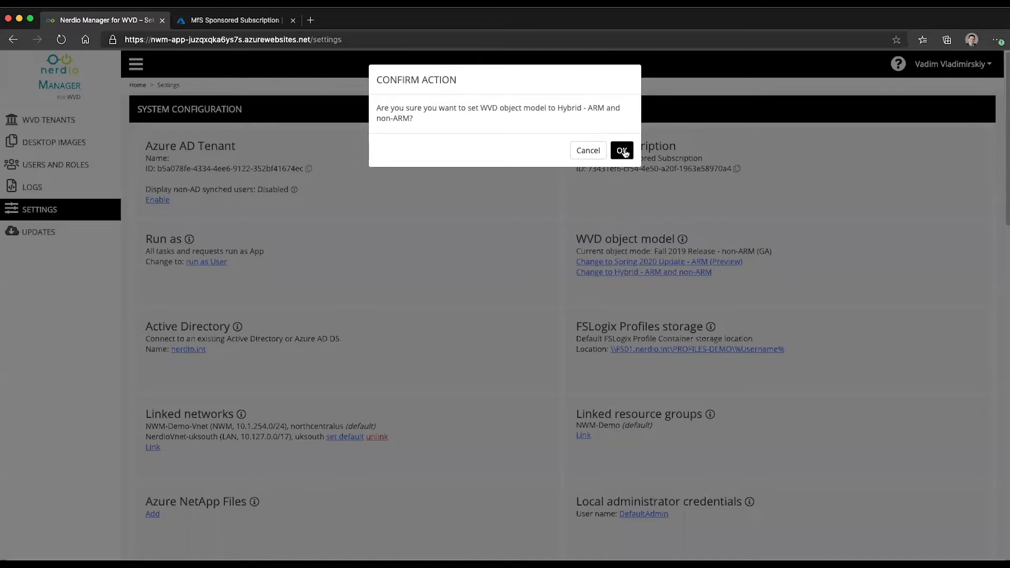
{"action": "left_click", "coordinate": [623, 151]}
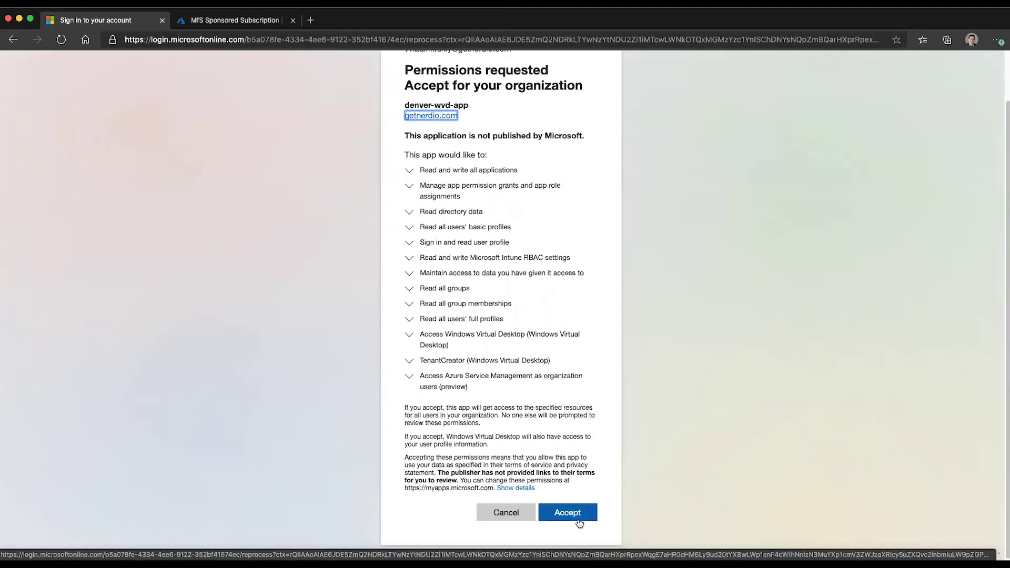
{"action": "left_click", "coordinate": [573, 513]}
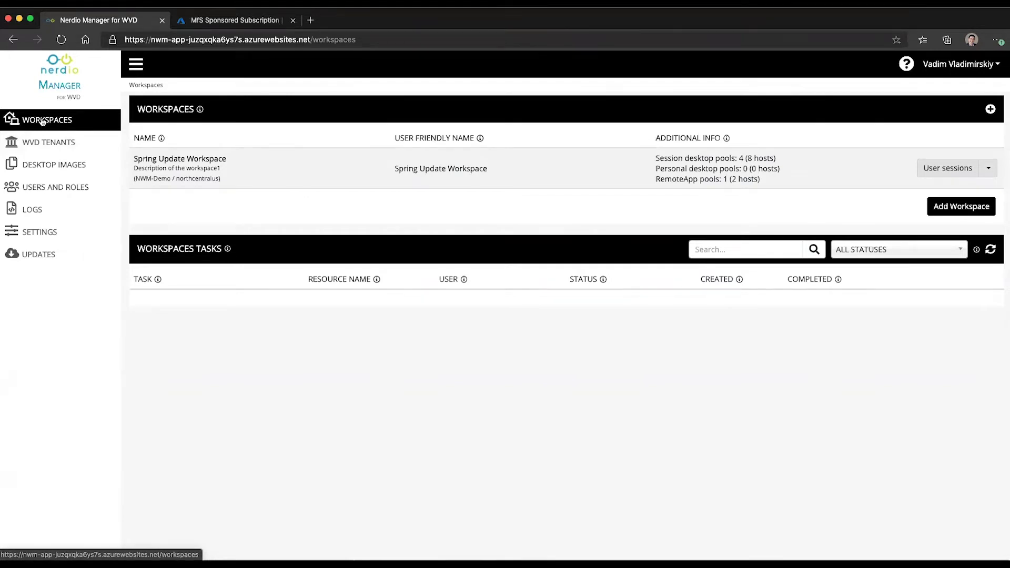
- Browse Desktop Images and WVD Tenants, then return to Workspaces showing Spring Update Workspace
{"action": "left_click", "coordinate": [60, 165]}
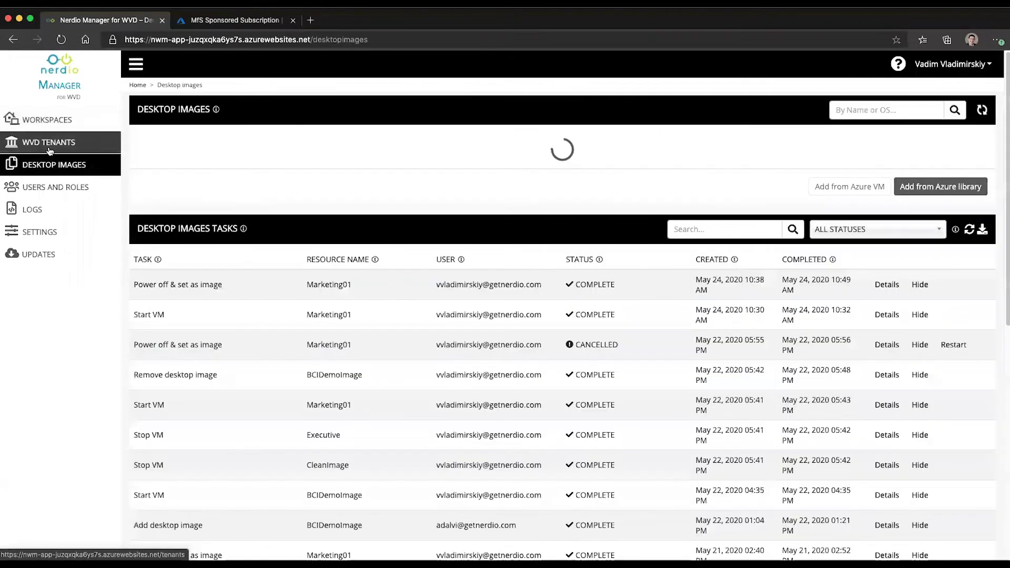
{"action": "left_click", "coordinate": [66, 145]}
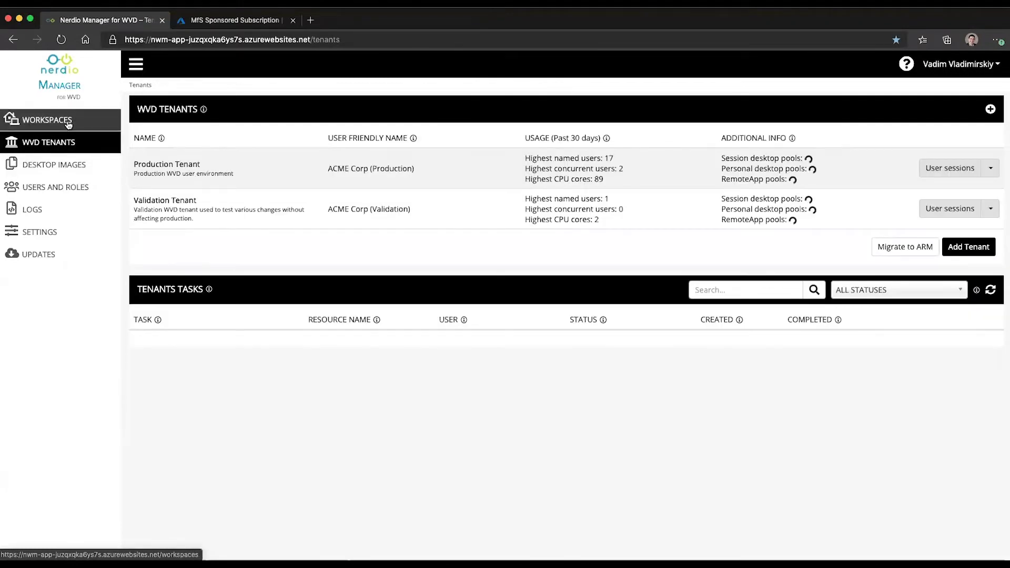
{"action": "left_click", "coordinate": [67, 122]}
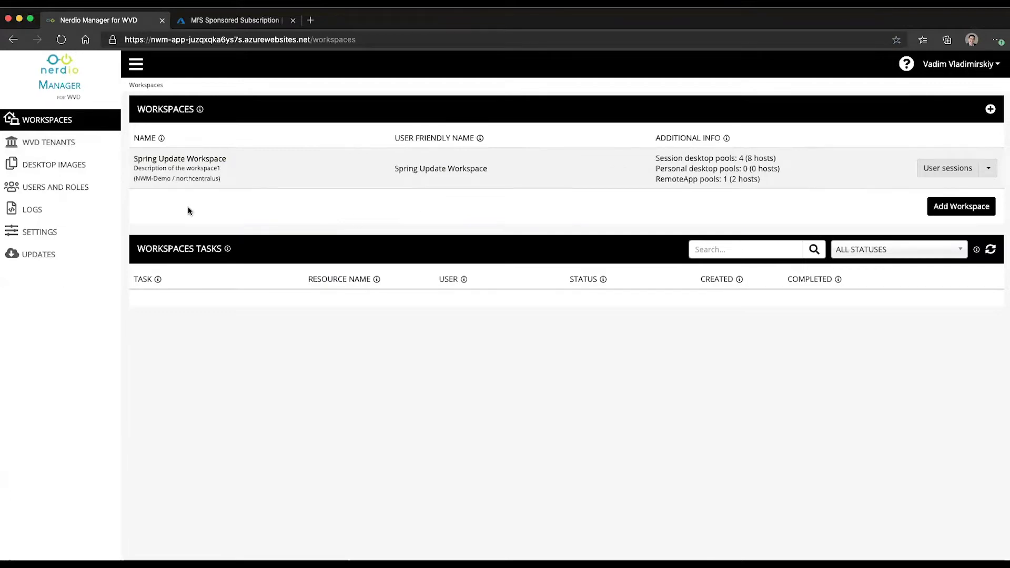
- Change the WVD object model to Spring 2020 Update - ARM (Preview) and accept the permissions consent
{"action": "left_click", "coordinate": [39, 232]}
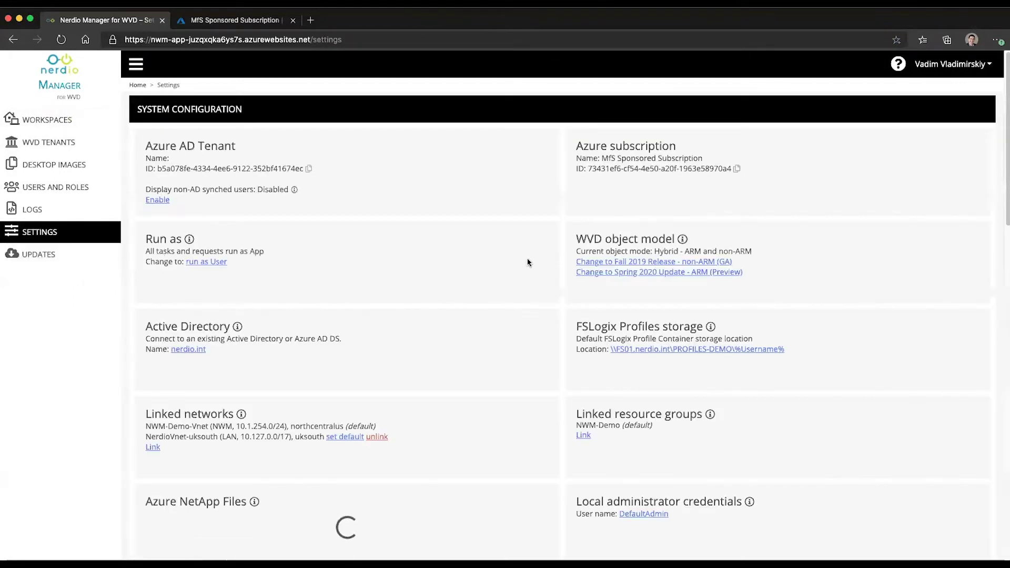
{"action": "left_click", "coordinate": [633, 273]}
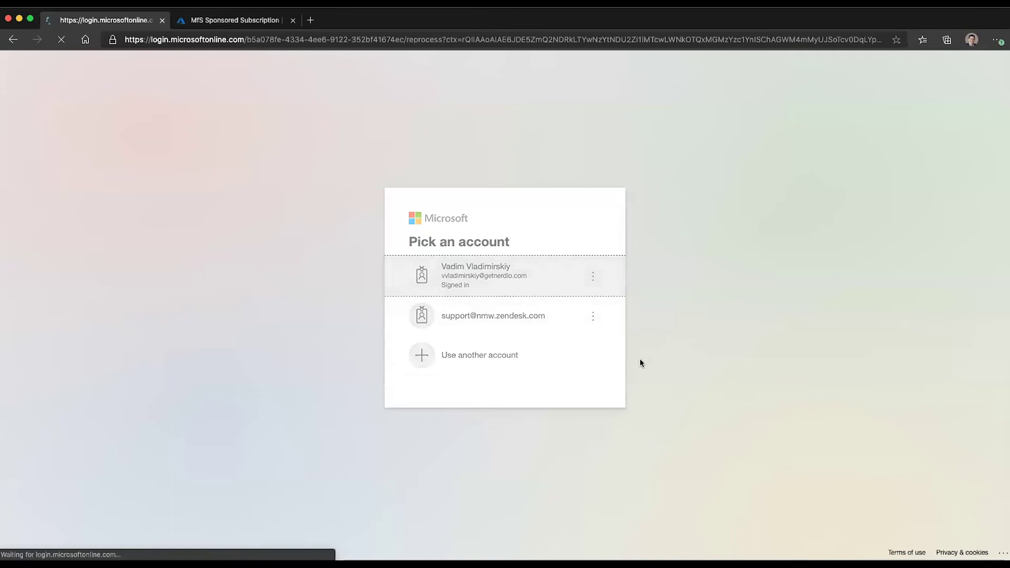
{"action": "scroll", "coordinate": [597, 439], "scroll_direction": "down", "scroll_amount": 1}
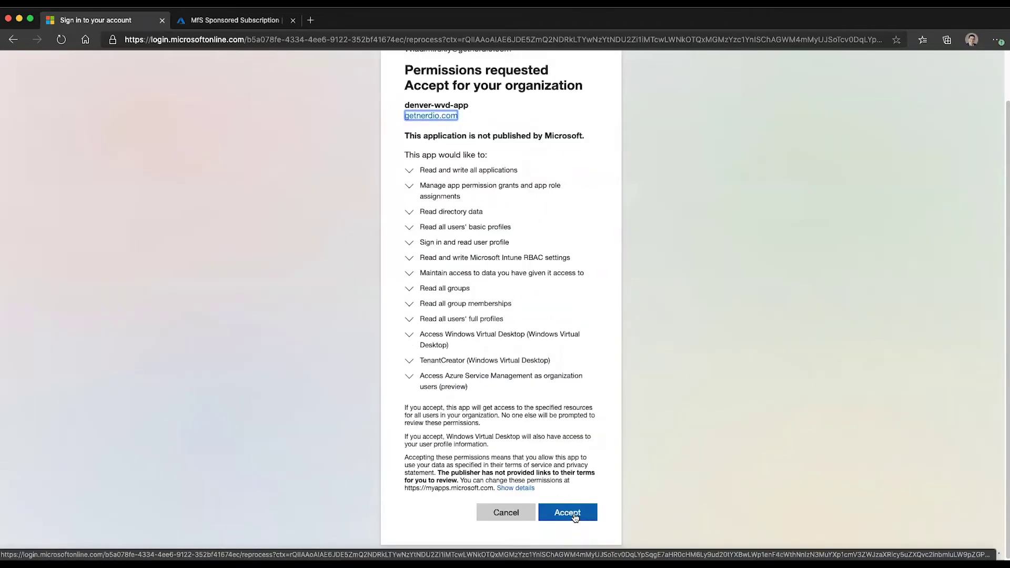
{"action": "left_click", "coordinate": [575, 512]}
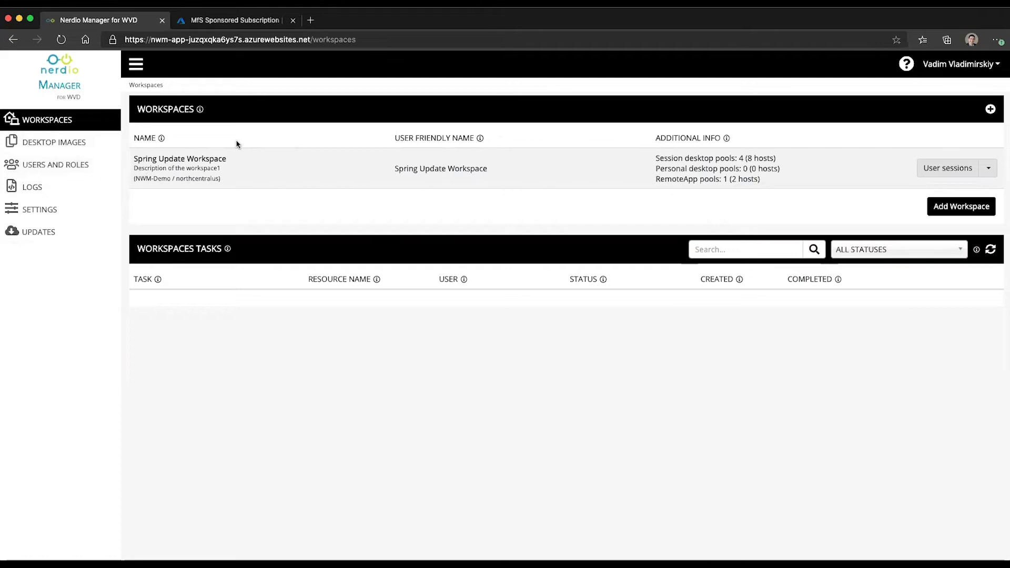
- In Azure, filter resource providers by 'desk' to check Microsoft.DesktopVirtualization is Registered, then return to Nerdio
{"action": "left_click", "coordinate": [235, 23]}
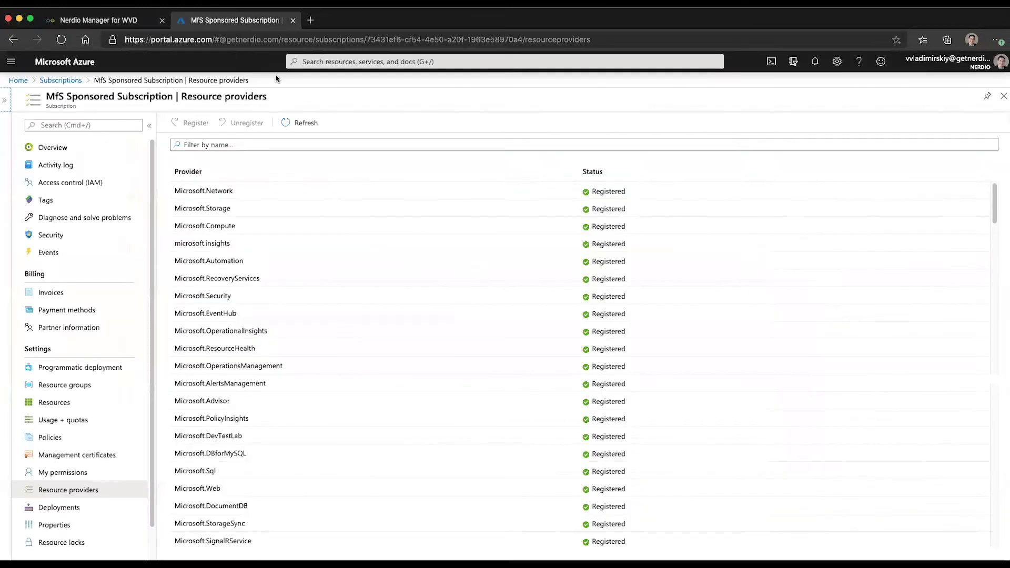
{"action": "left_click", "coordinate": [219, 144]}
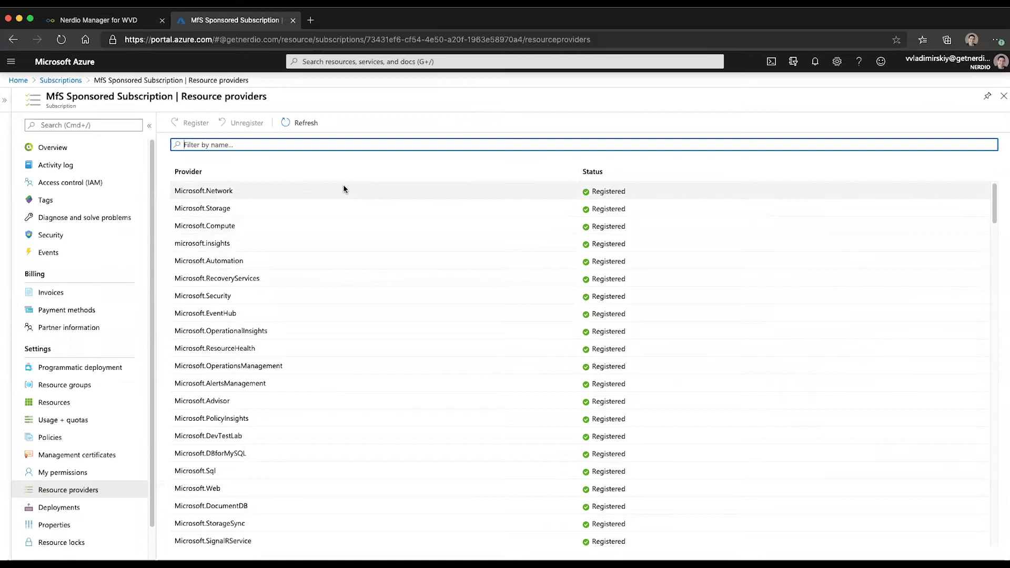
{"action": "type", "text": "virtu"}
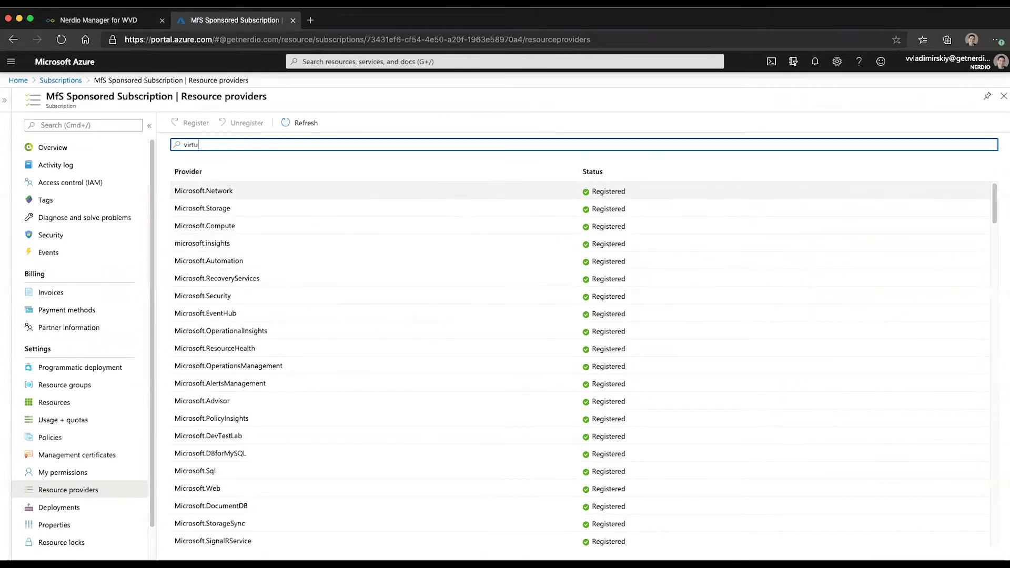
{"action": "key", "text": "BackSpace"}
{"action": "key", "text": "BackSpace"}
{"action": "key", "text": "BackSpace"}
{"action": "key", "text": "BackSpace"}
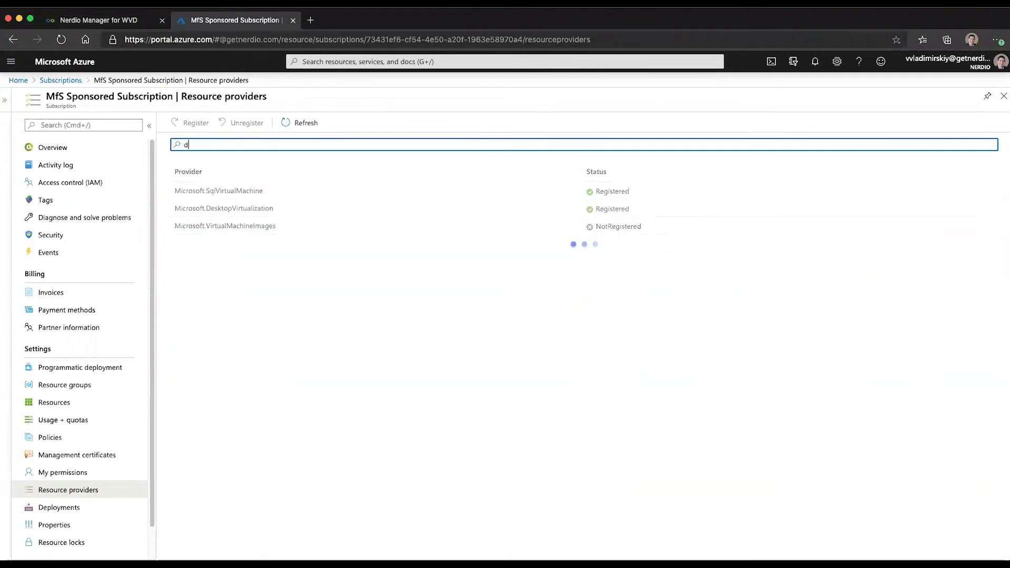
{"action": "type", "text": "desk"}
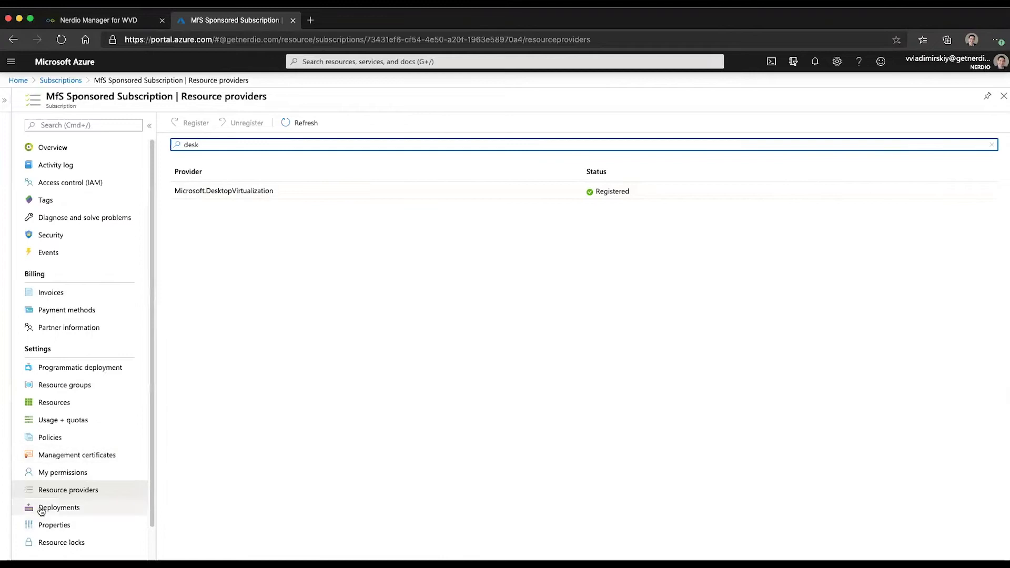
{"action": "left_click", "coordinate": [304, 194]}
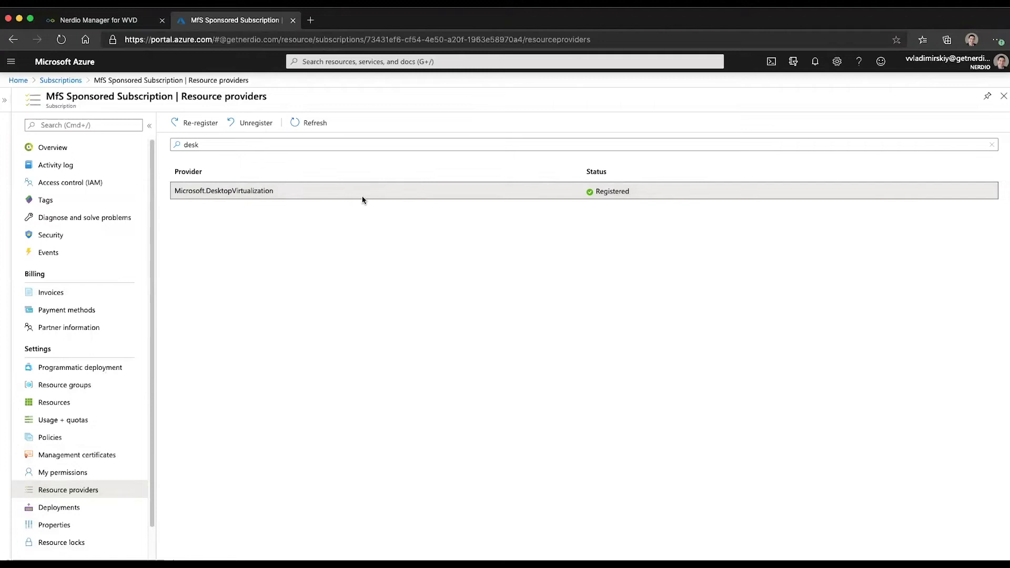
{"action": "left_click", "coordinate": [111, 24]}
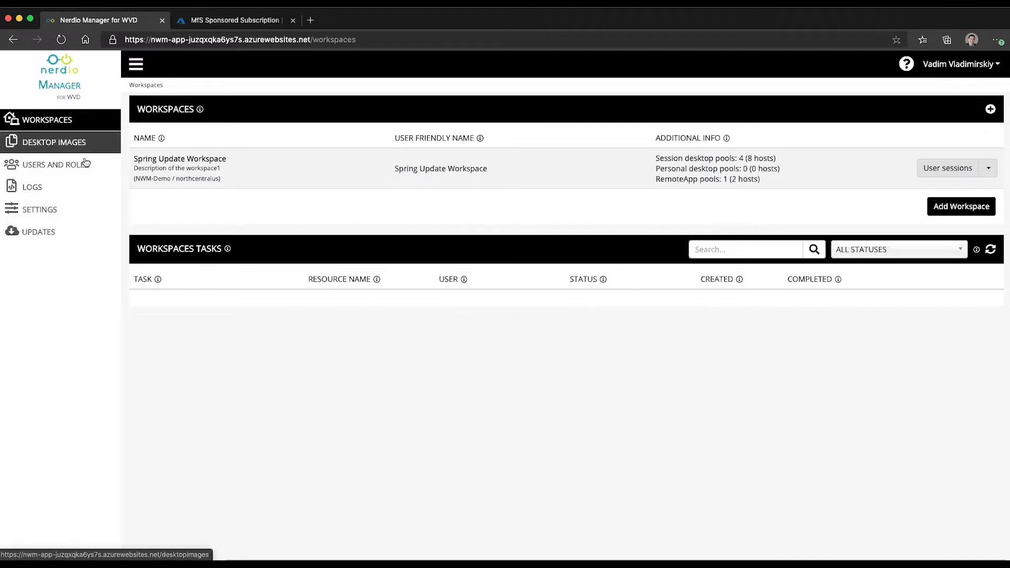
- Reopen Settings to confirm the WVD object model is Spring 2020 Update - ARM (Preview)
{"action": "left_click", "coordinate": [79, 208]}
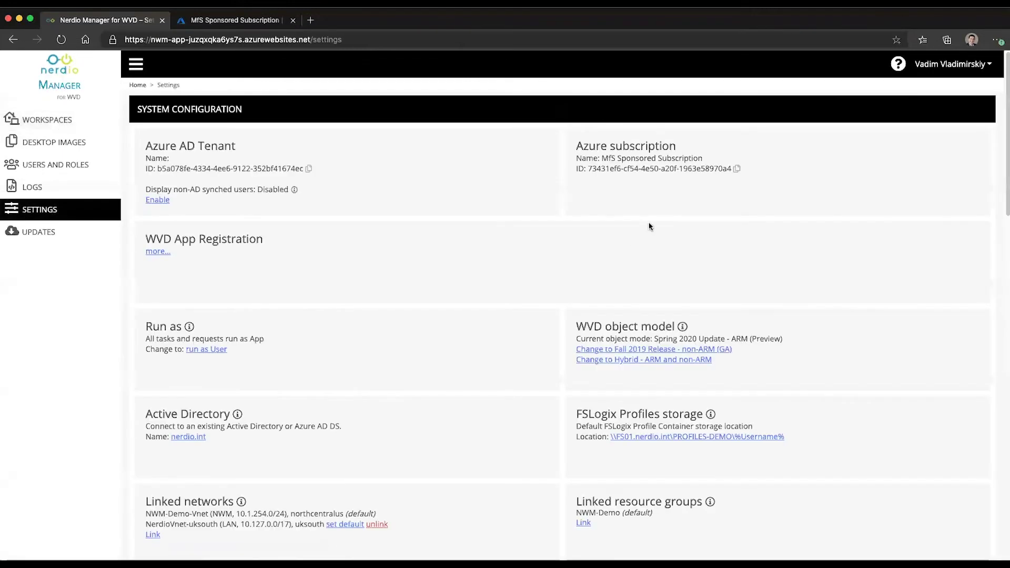
{"action": "scroll", "coordinate": [592, 265], "scroll_direction": "down", "scroll_amount": 3}
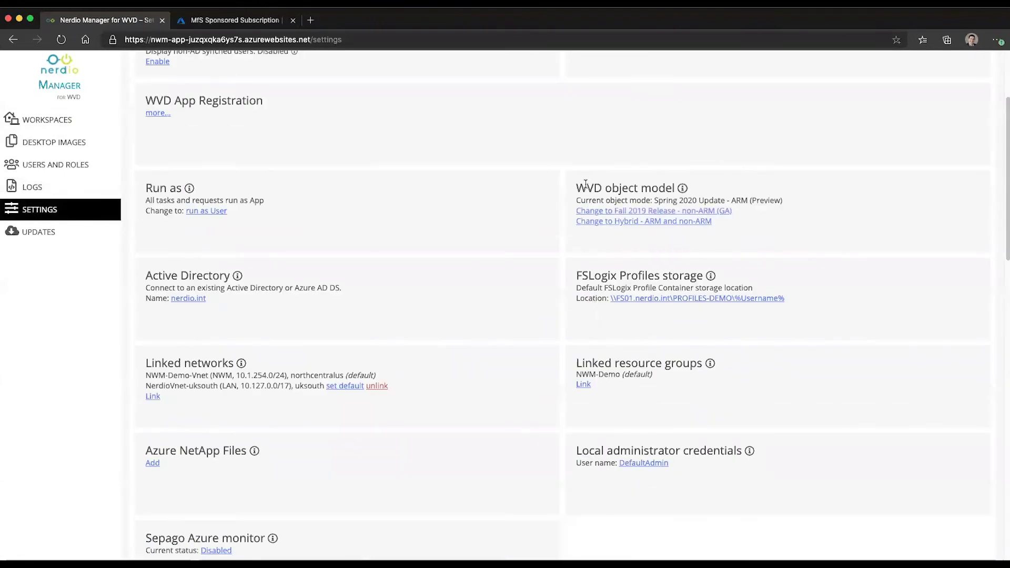
{"action": "scroll", "coordinate": [586, 184], "scroll_direction": "down", "scroll_amount": 2}
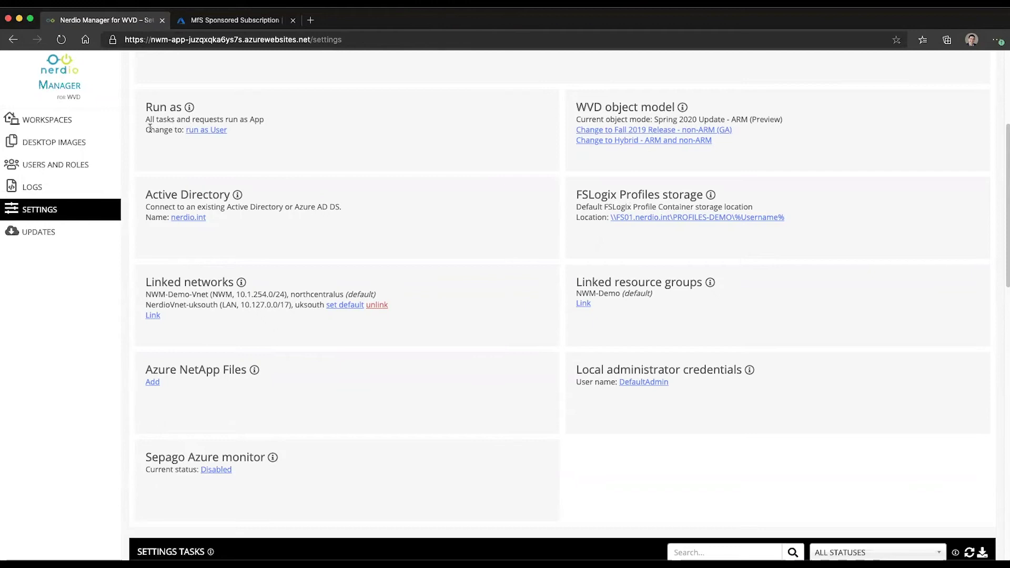
- Open Spring Update Workspace from Workspaces to list its two static and three dynamic host pools
{"action": "left_click", "coordinate": [89, 130]}
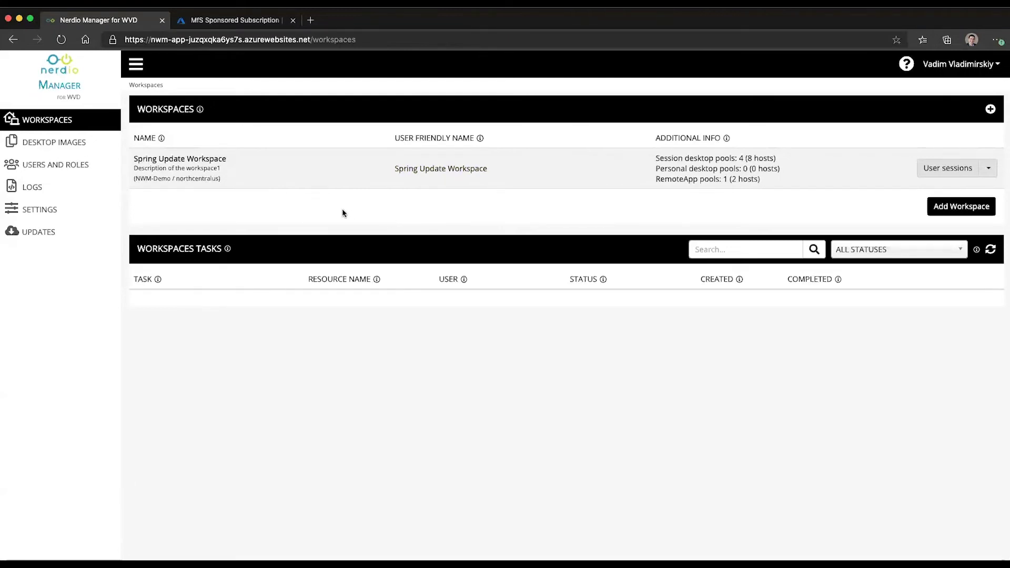
{"action": "left_click", "coordinate": [201, 157]}
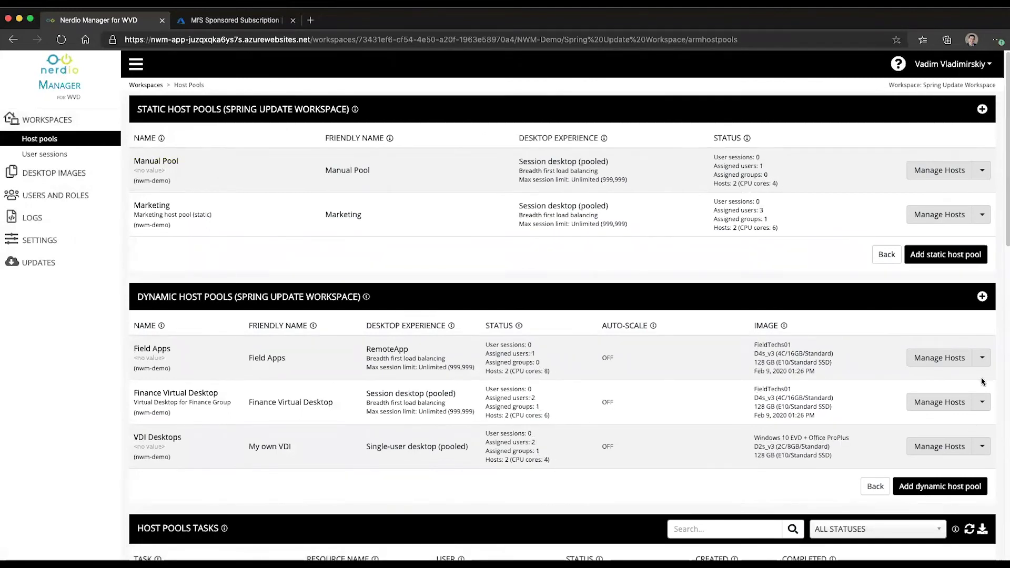
- Draft a dynamic host pool assigned to Marketing Department Group, cancel it, and show VDI Desktops' Manage Hosts options
{"action": "left_click", "coordinate": [938, 495]}
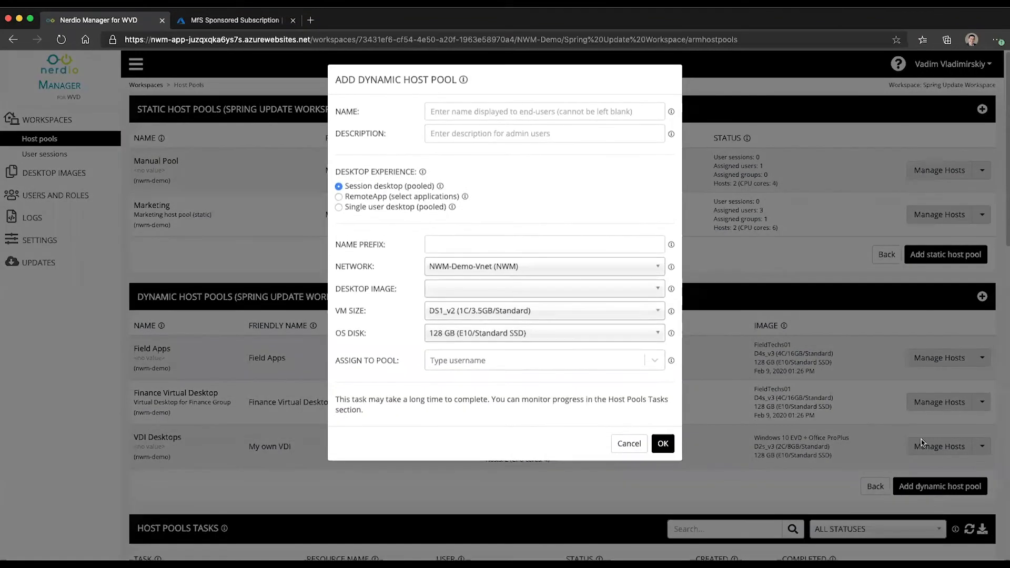
{"action": "left_click", "coordinate": [487, 366]}
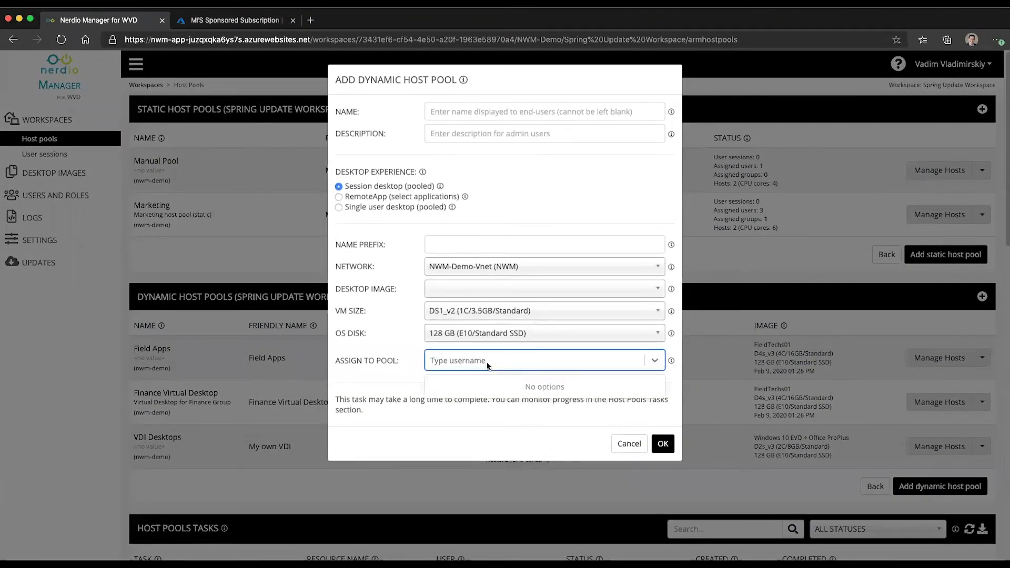
{"action": "type", "text": "mar"}
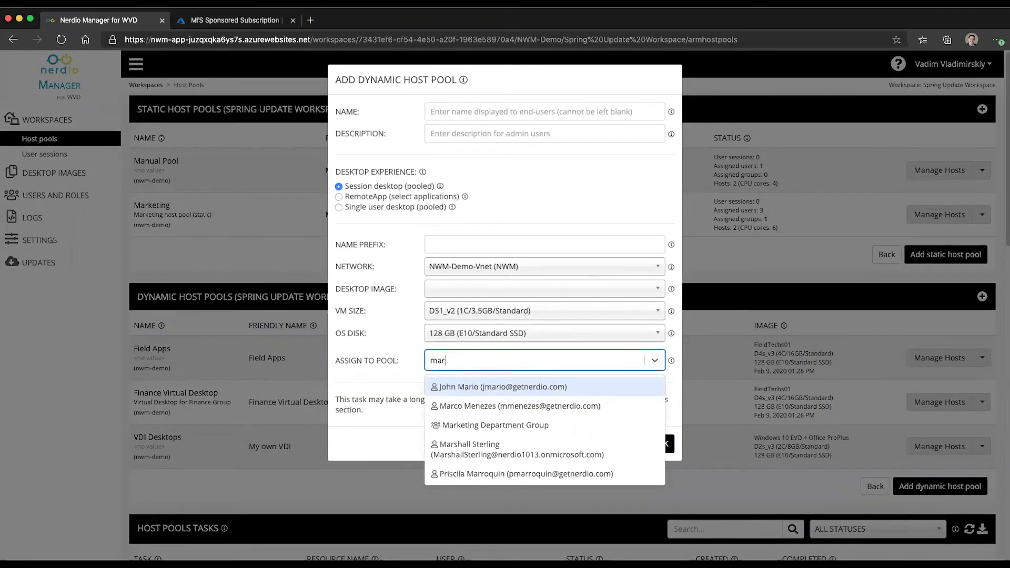
{"action": "left_click", "coordinate": [490, 425]}
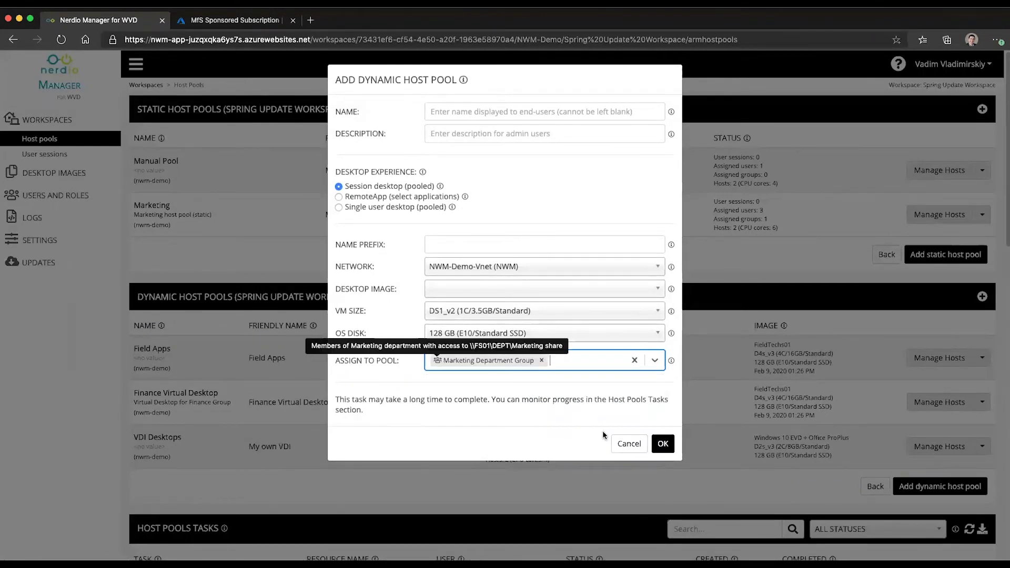
{"action": "left_click", "coordinate": [629, 446]}
{"action": "left_click", "coordinate": [984, 446]}
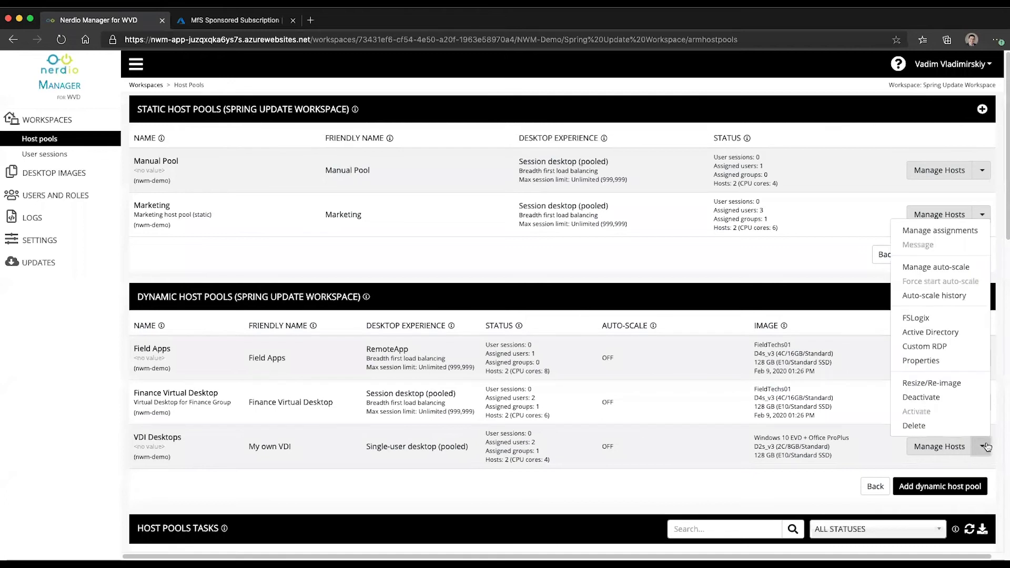
{"action": "left_click", "coordinate": [948, 236]}
{"action": "left_click", "coordinate": [221, 160]}
{"action": "type", "text": "m"}
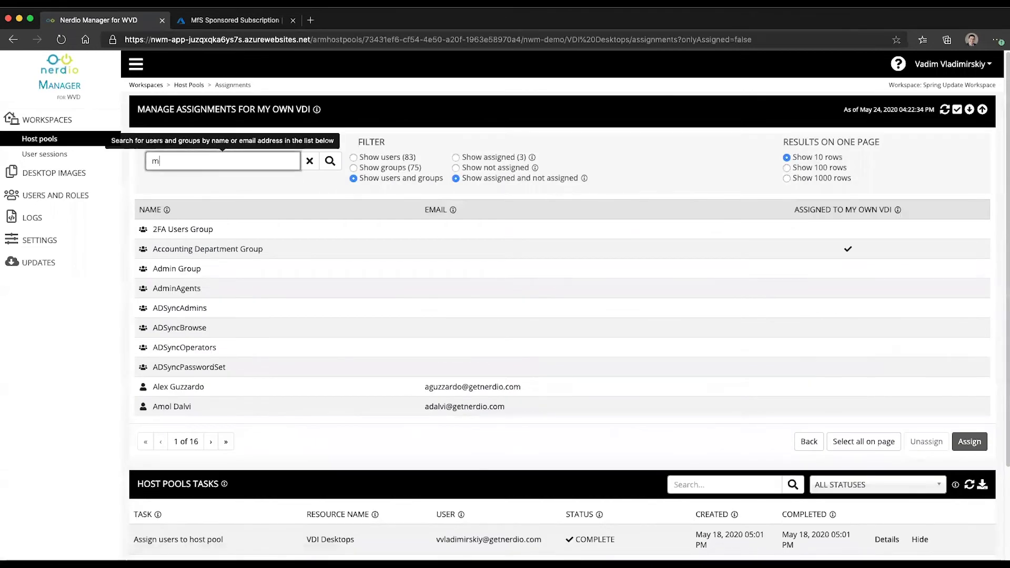
{"action": "type", "text": "arket"}
{"action": "key", "text": "Return"}
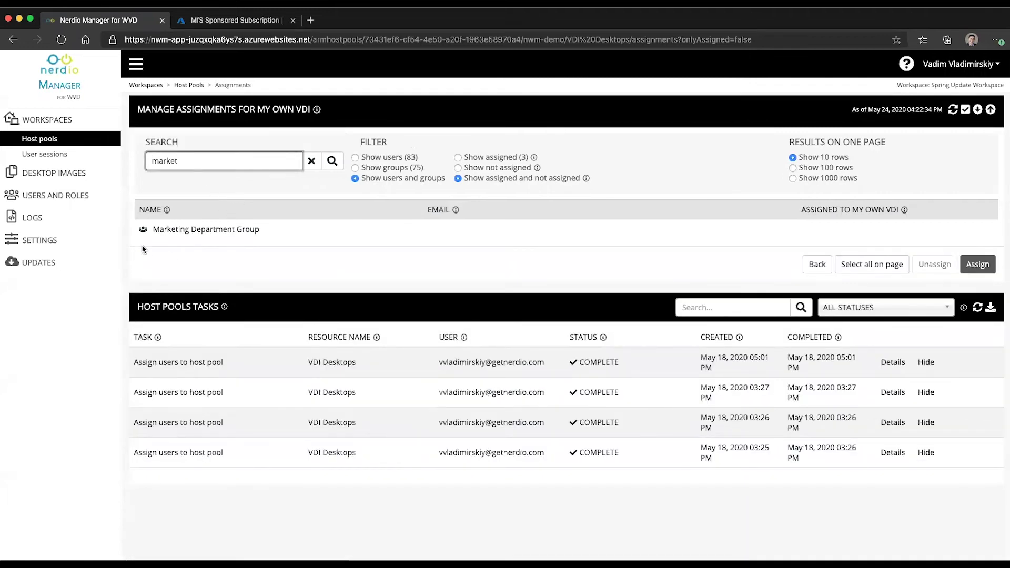
{"action": "left_click", "coordinate": [177, 231]}
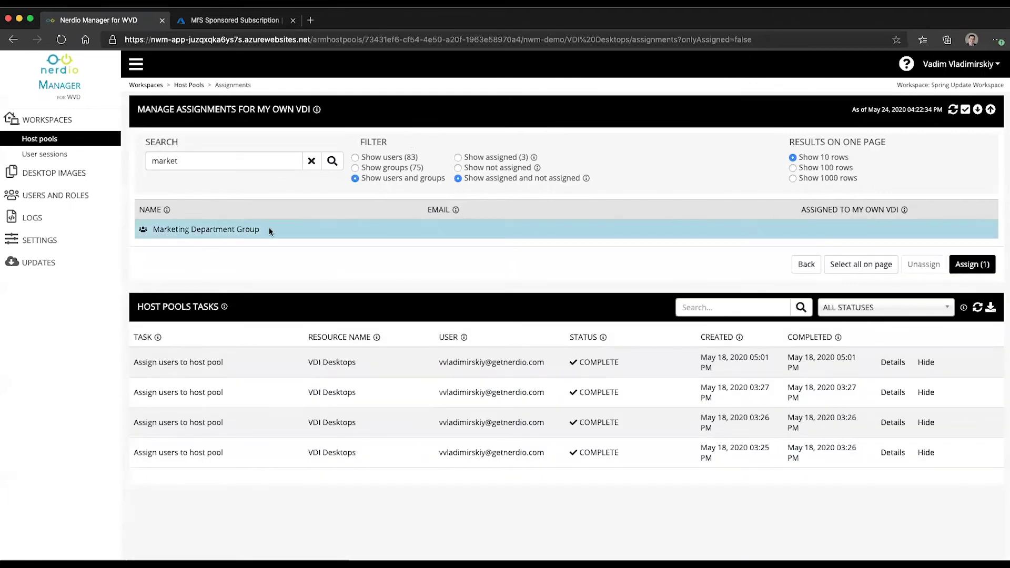
{"action": "left_click", "coordinate": [800, 264]}
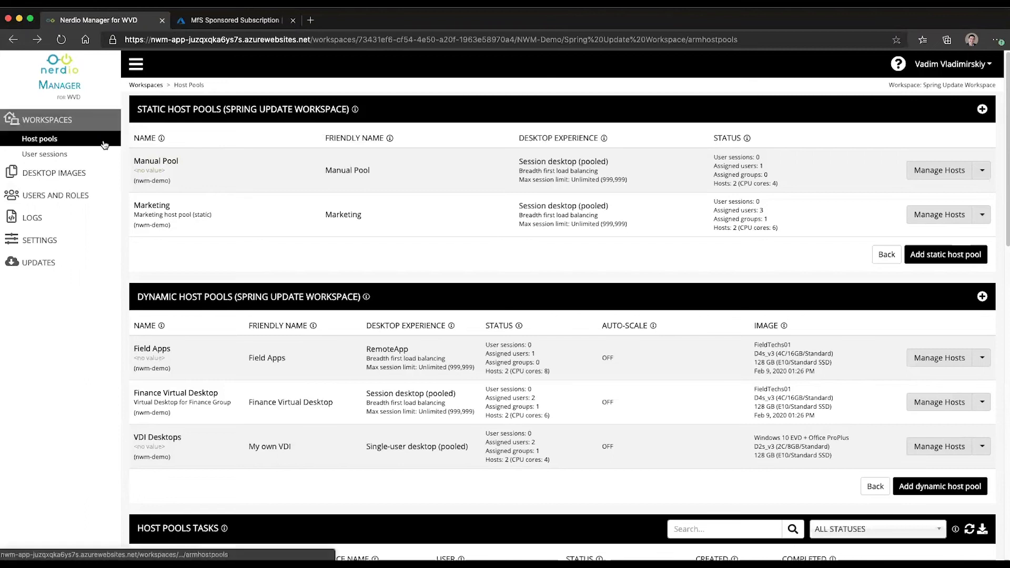
- Copy the Manual Pool name, search Azure for 'Manual Pool', and open its session hosts in Nerdio
{"action": "left_click_drag", "start_coordinate": [191, 163], "coordinate": [133, 163]}
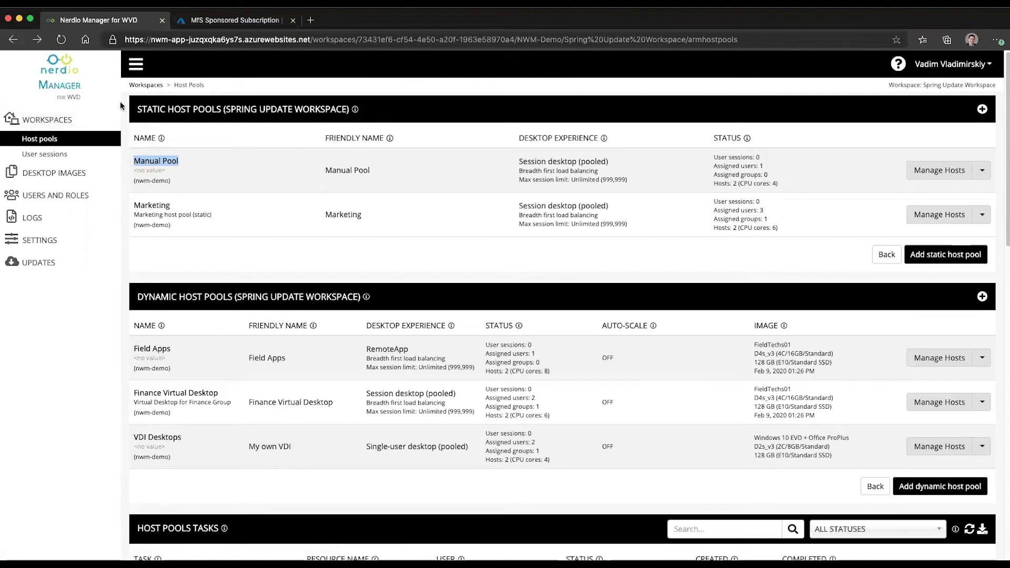
{"action": "left_click", "coordinate": [242, 26]}
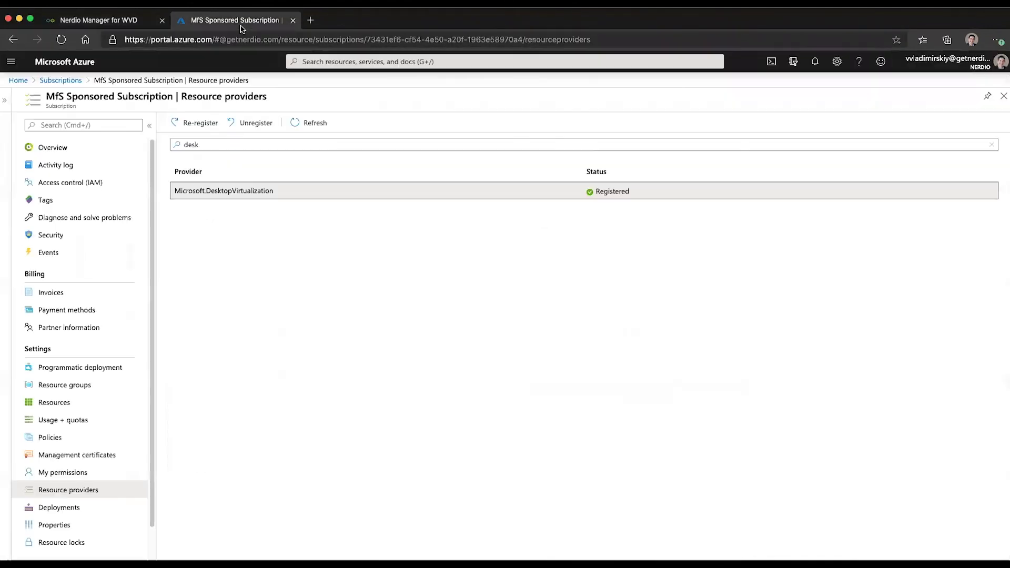
{"action": "left_click", "coordinate": [344, 61]}
{"action": "type", "text": "Manual Pool"}
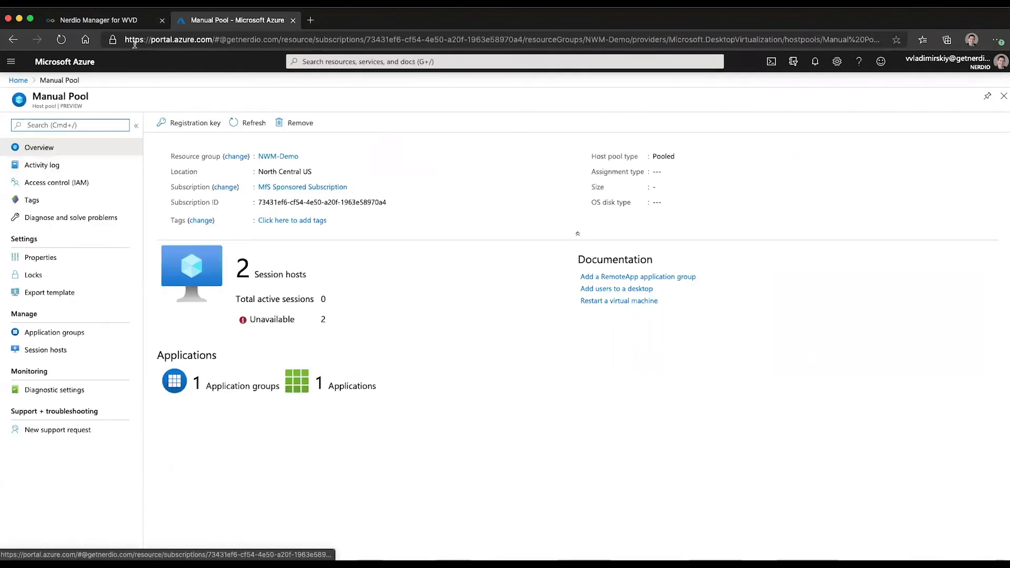
{"action": "left_click", "coordinate": [97, 20]}
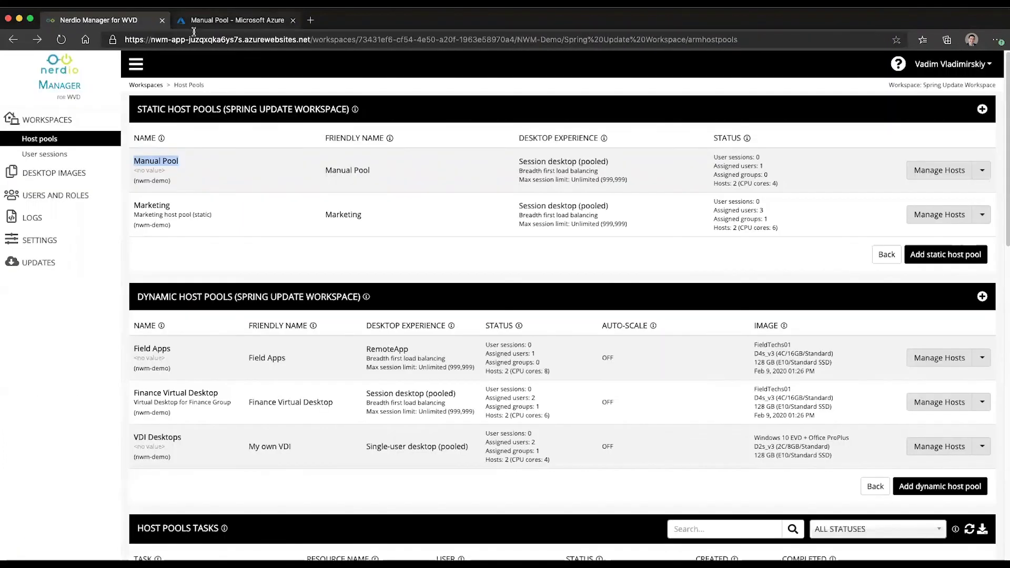
{"action": "left_click", "coordinate": [173, 164]}
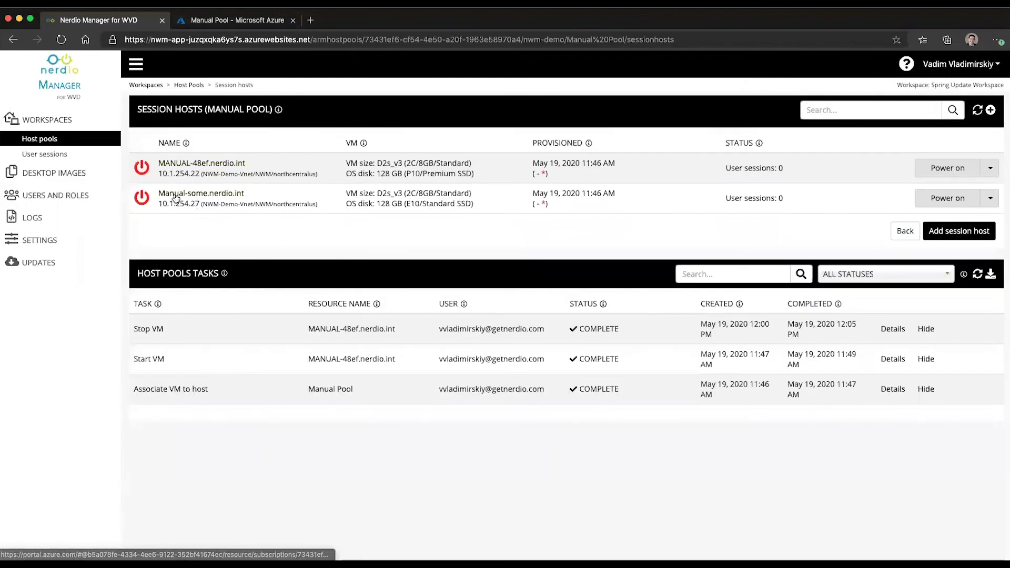
- Open Manual Pool's Session hosts in Azure and compare MANUAL-48ef and Manual-some with Nerdio's list
{"action": "left_click", "coordinate": [227, 22]}
{"action": "left_click", "coordinate": [55, 351]}
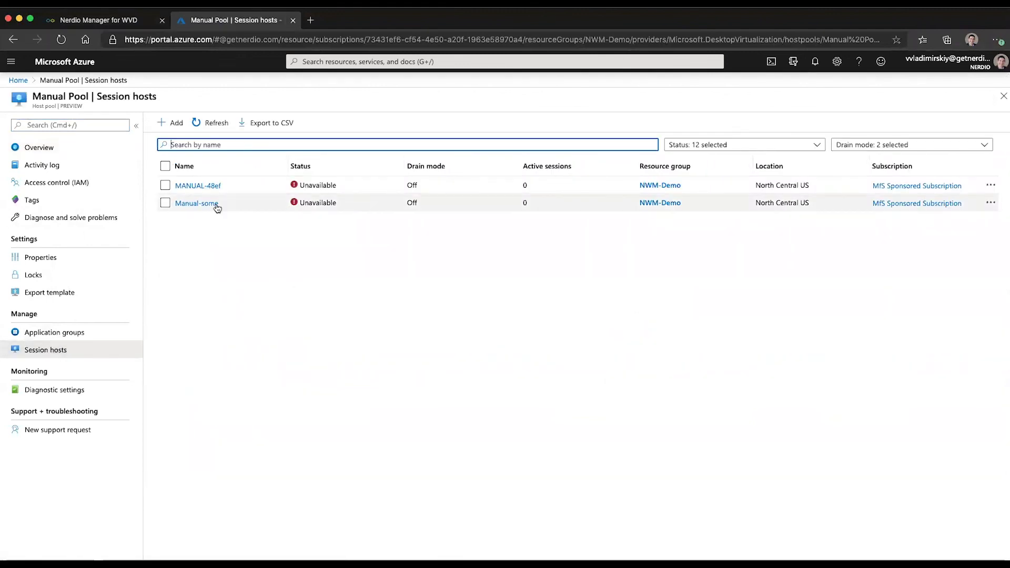
{"action": "left_click", "coordinate": [126, 17]}
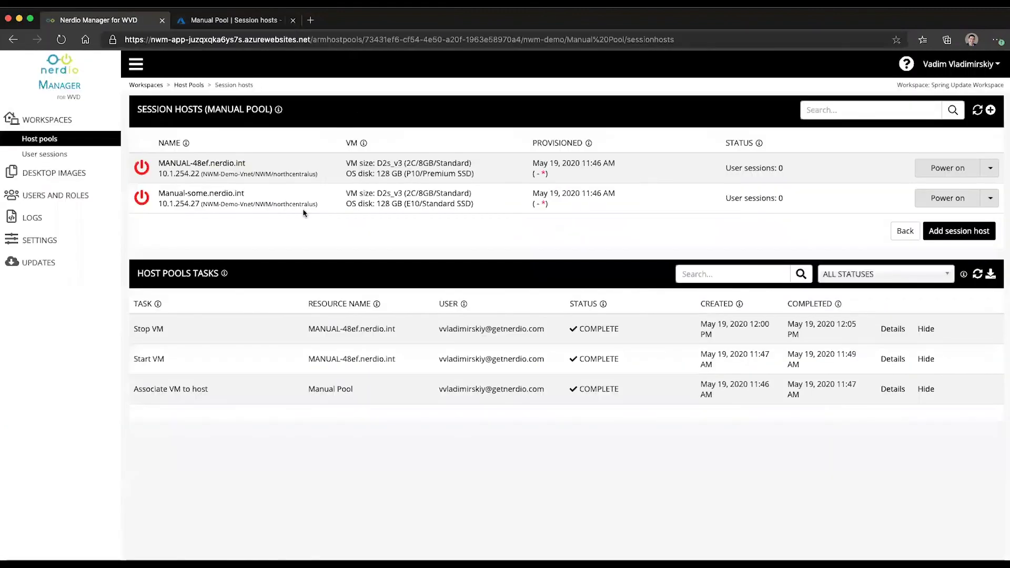
{"action": "left_click", "coordinate": [232, 22]}
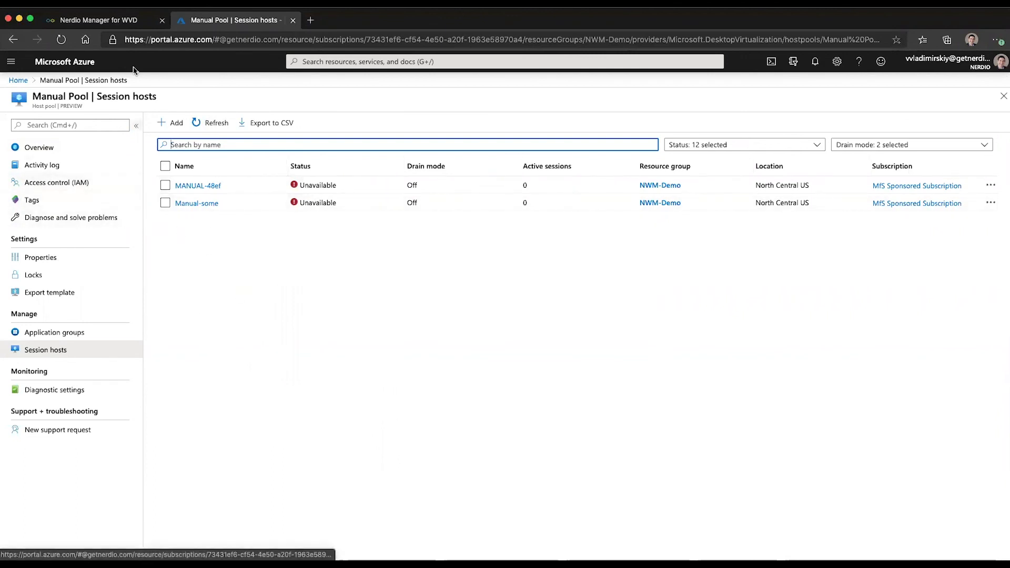
{"action": "left_click", "coordinate": [112, 21]}
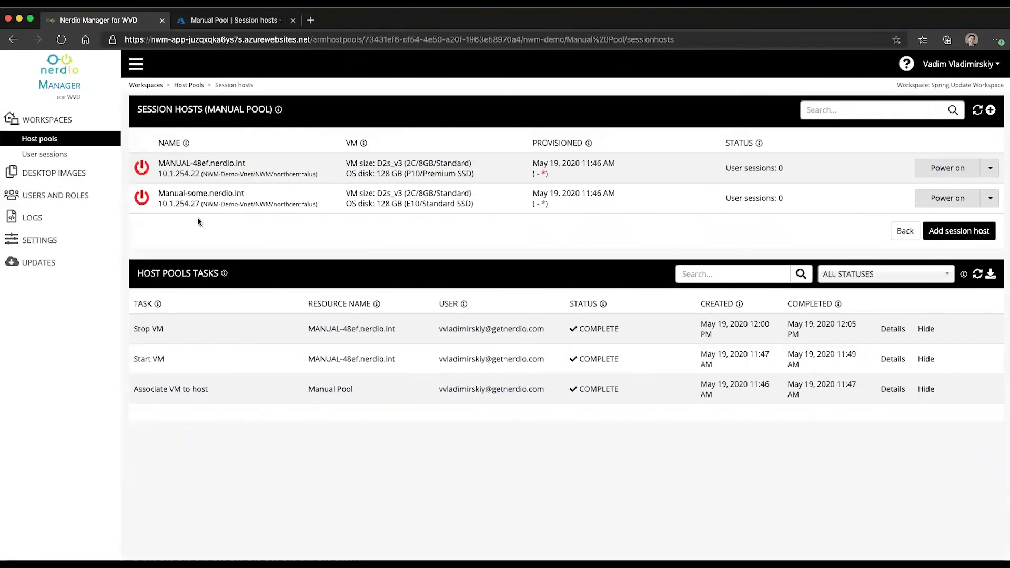
{"action": "left_click", "coordinate": [230, 21]}
{"action": "left_click", "coordinate": [127, 21]}
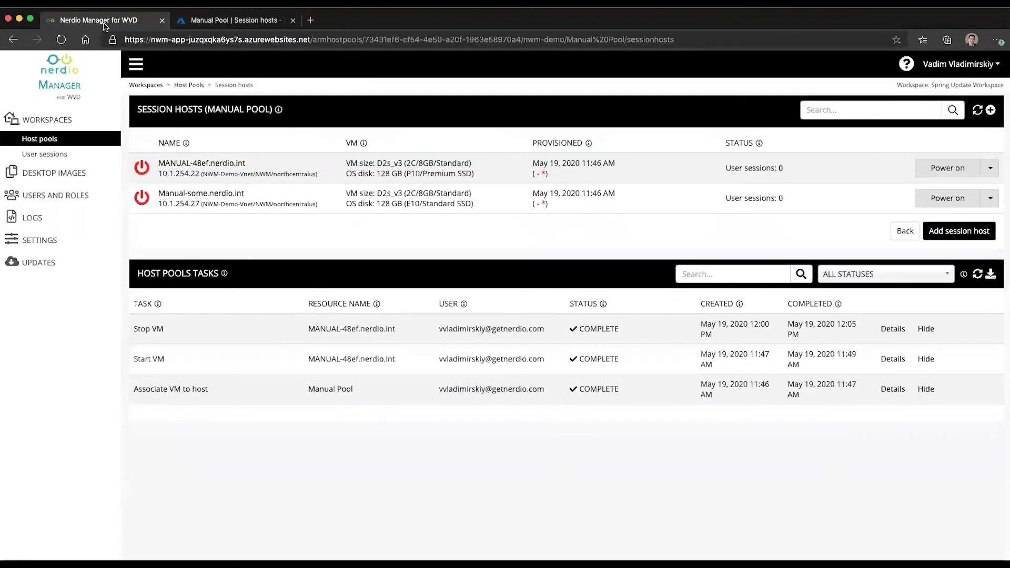